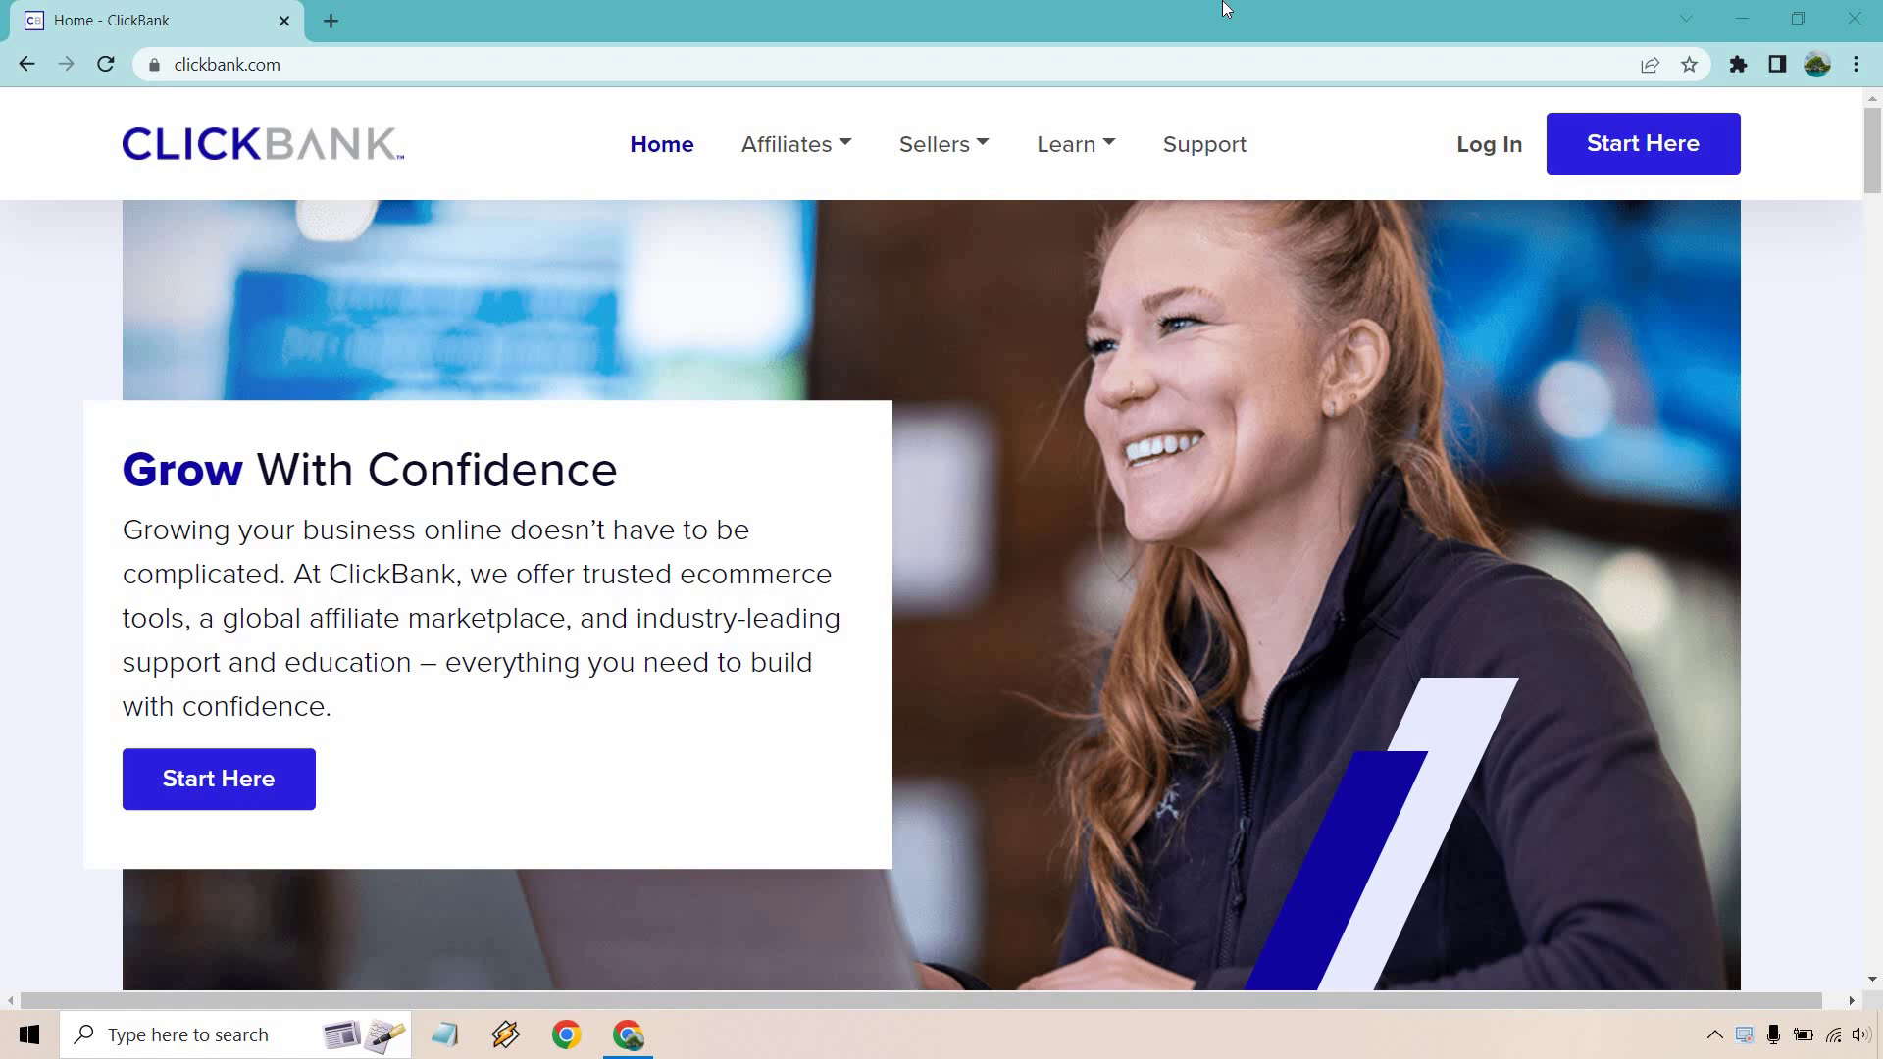
Start ClickBank account creation from the home page hero banner
left_click(252, 776)
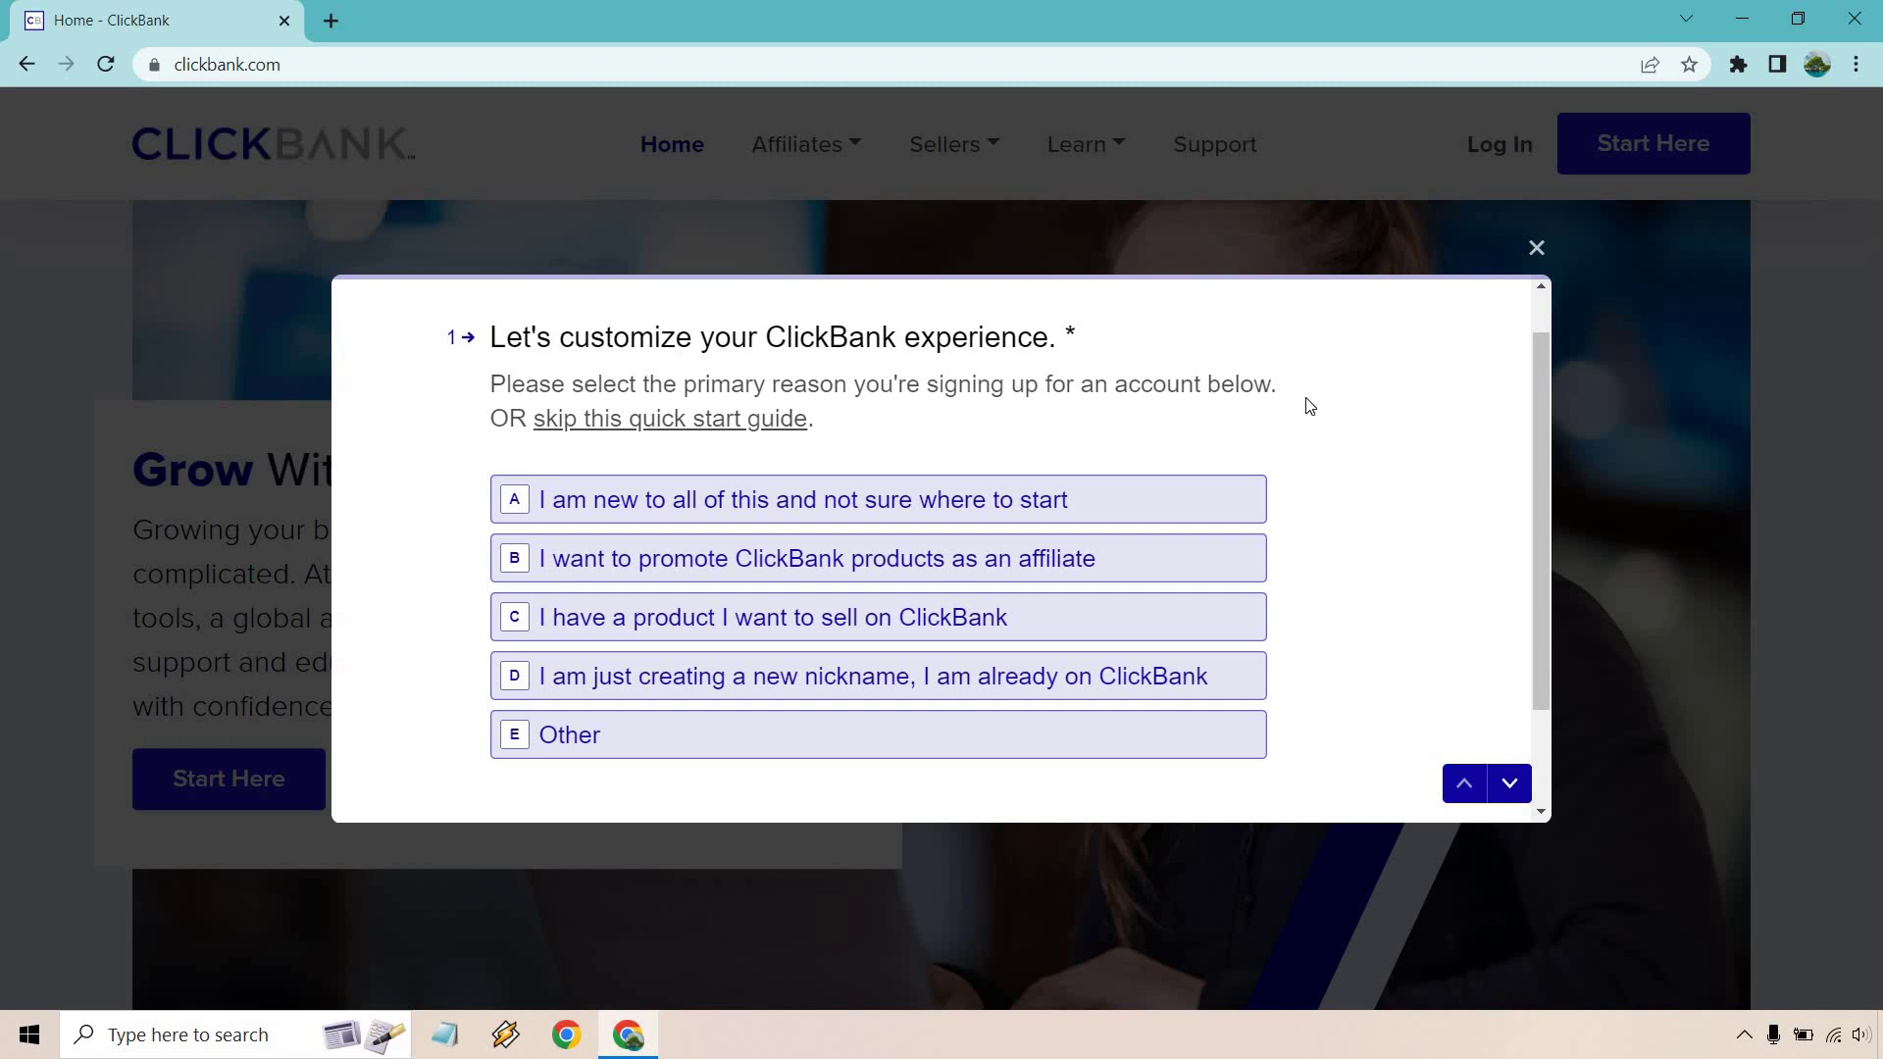
Skip the quick start guide to reach the account sign-up form
left_click(760, 424)
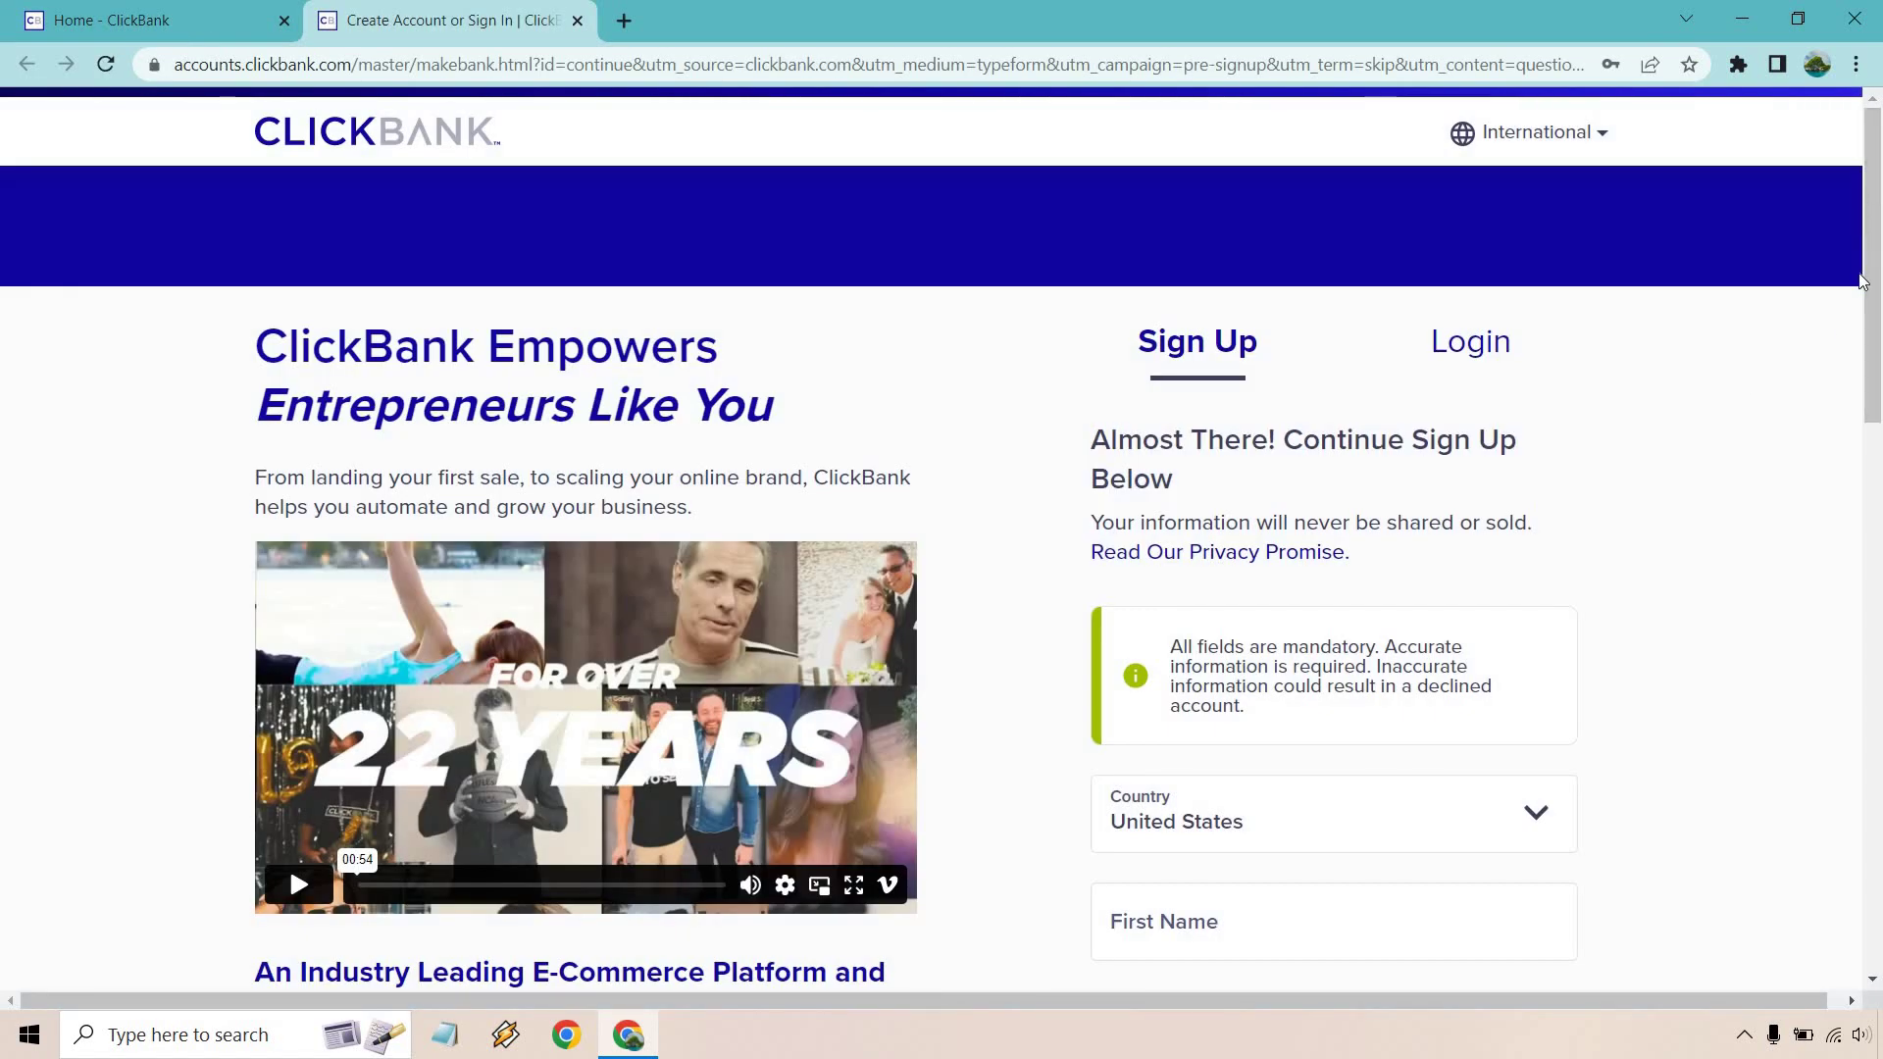
left_click_drag(1873, 244, 1872, 464)
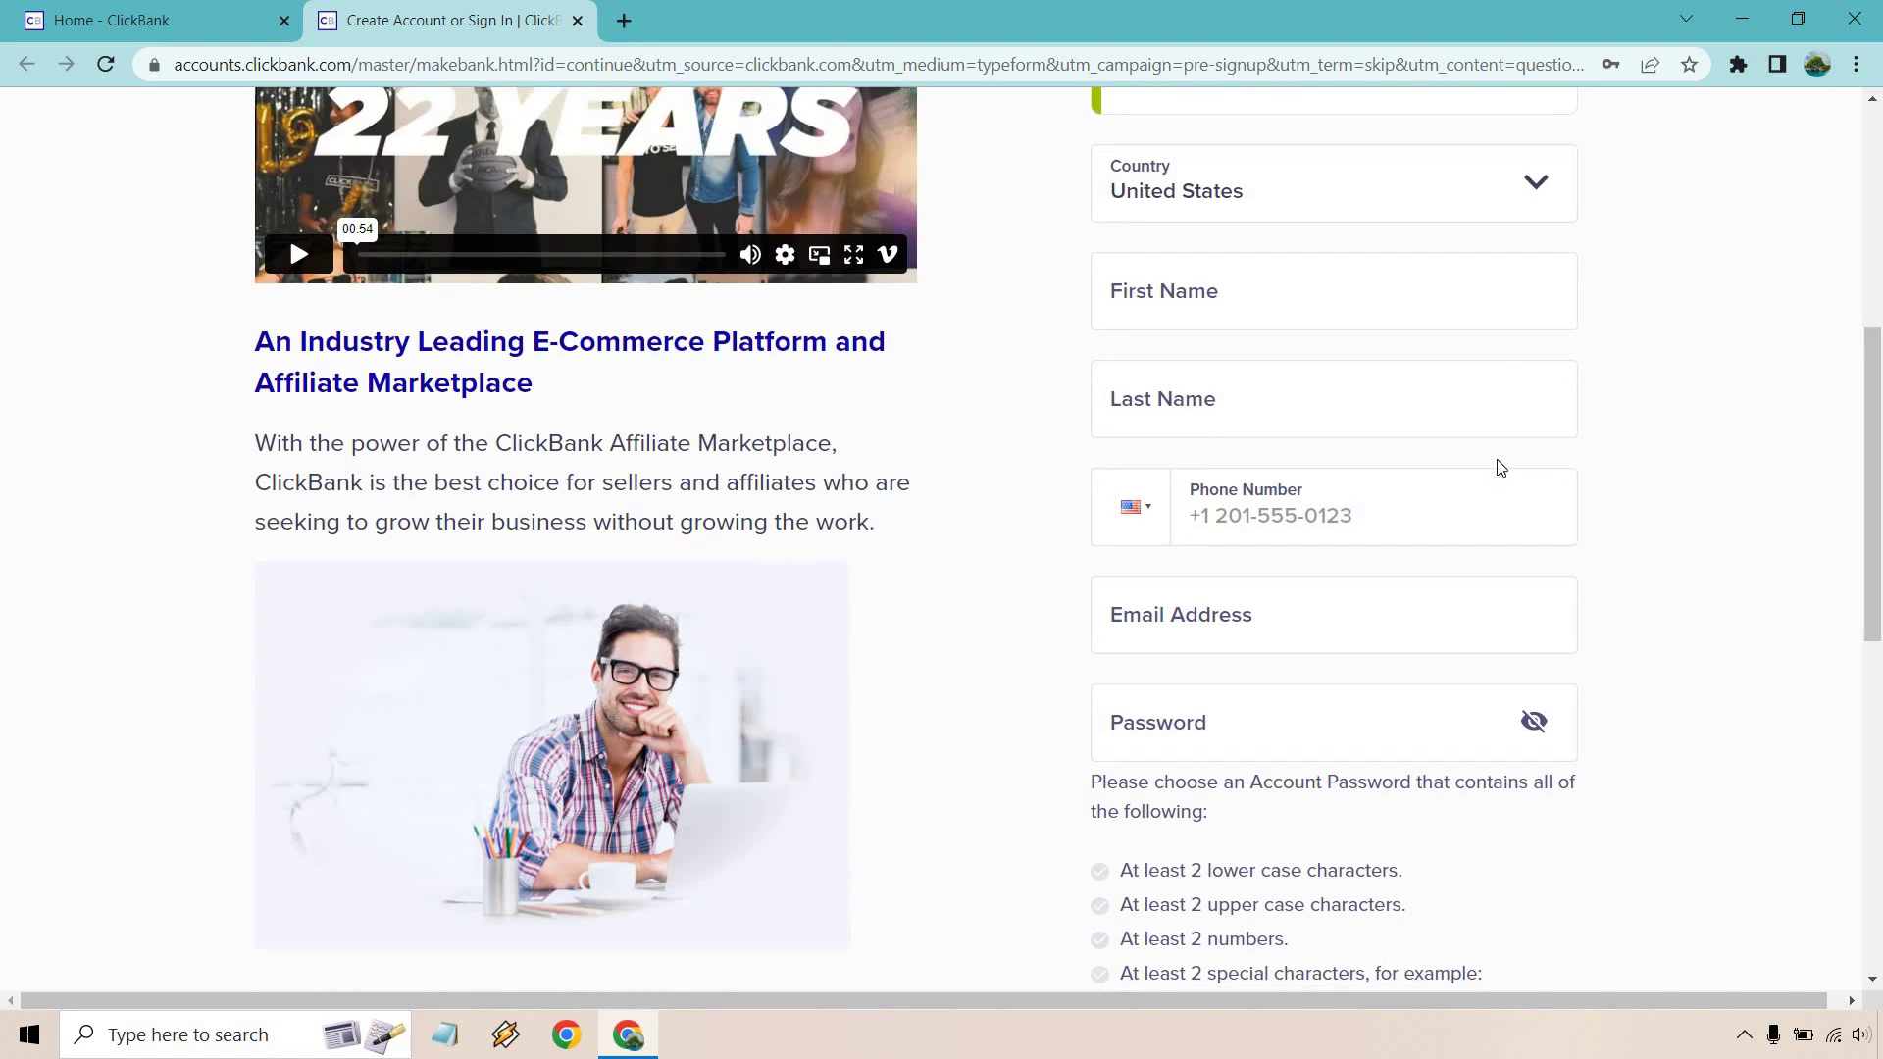
scroll(1751, 520, "down", 2)
scroll(1744, 515, "down", 3)
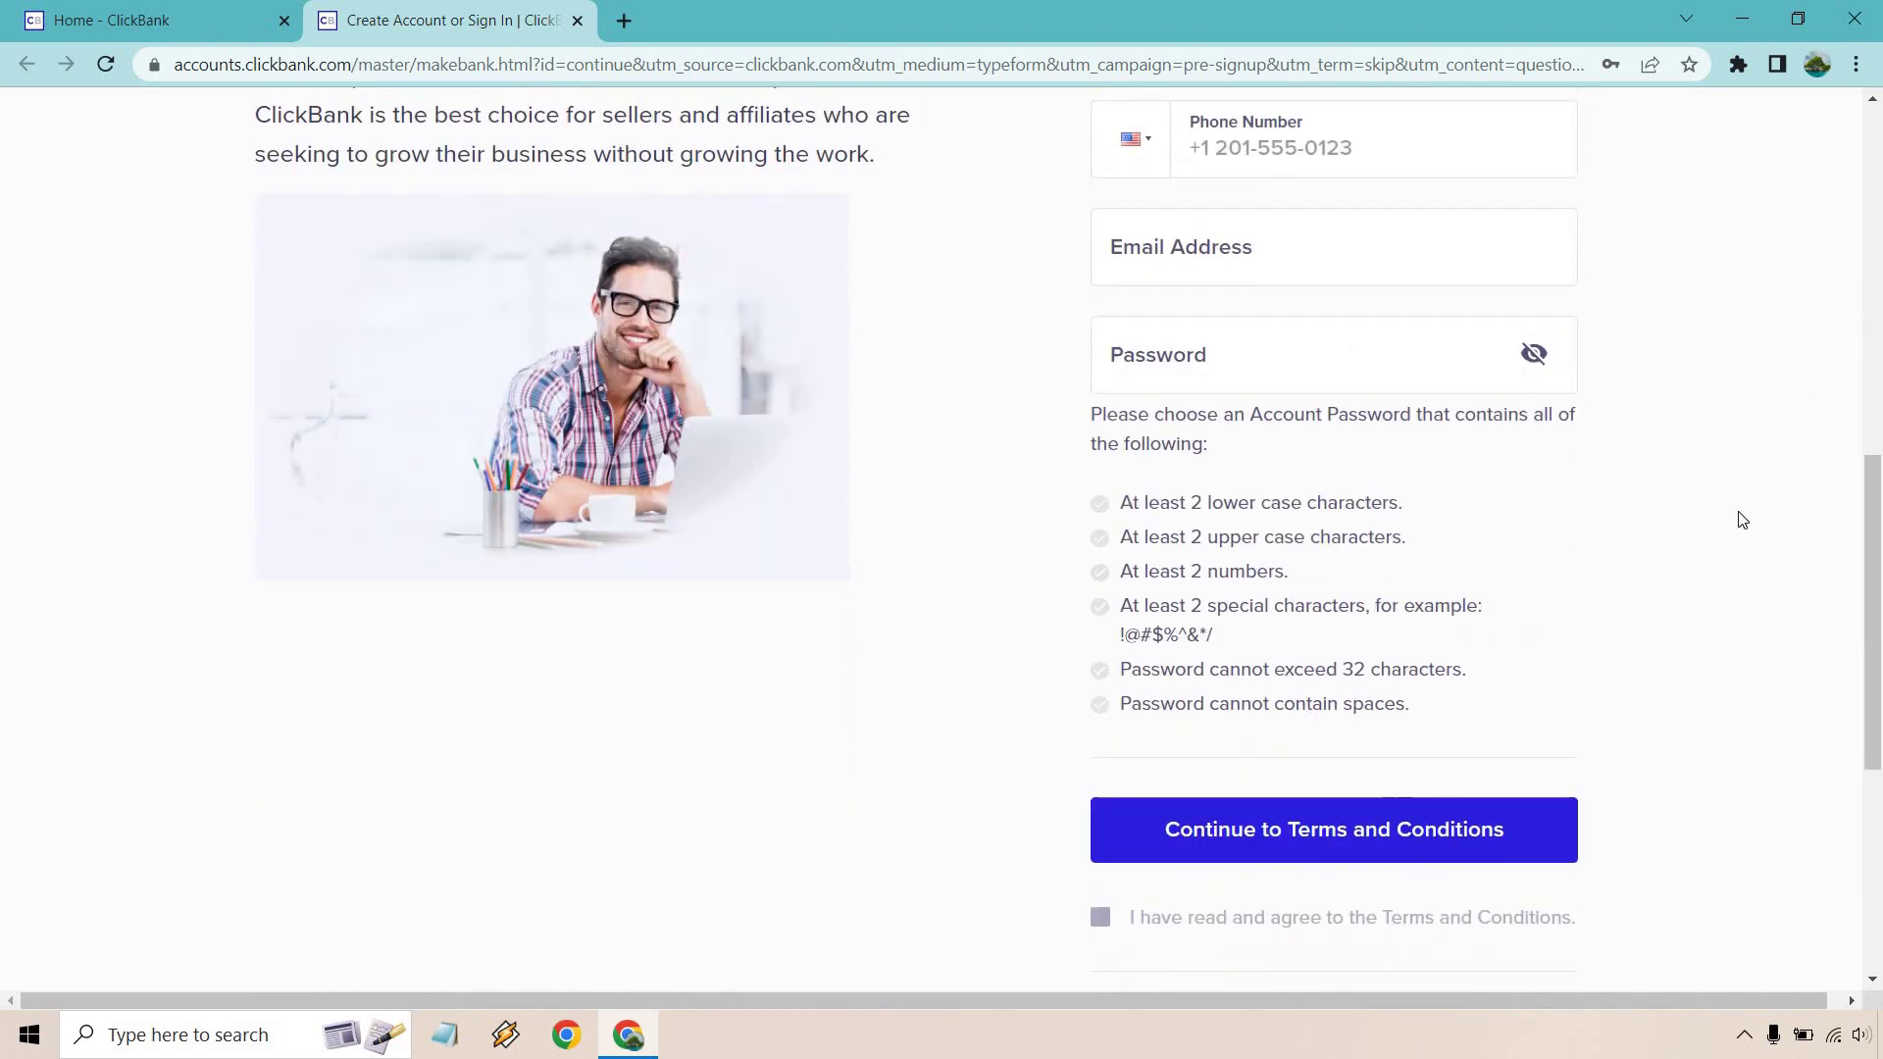
scroll(1767, 500, "down", 2)
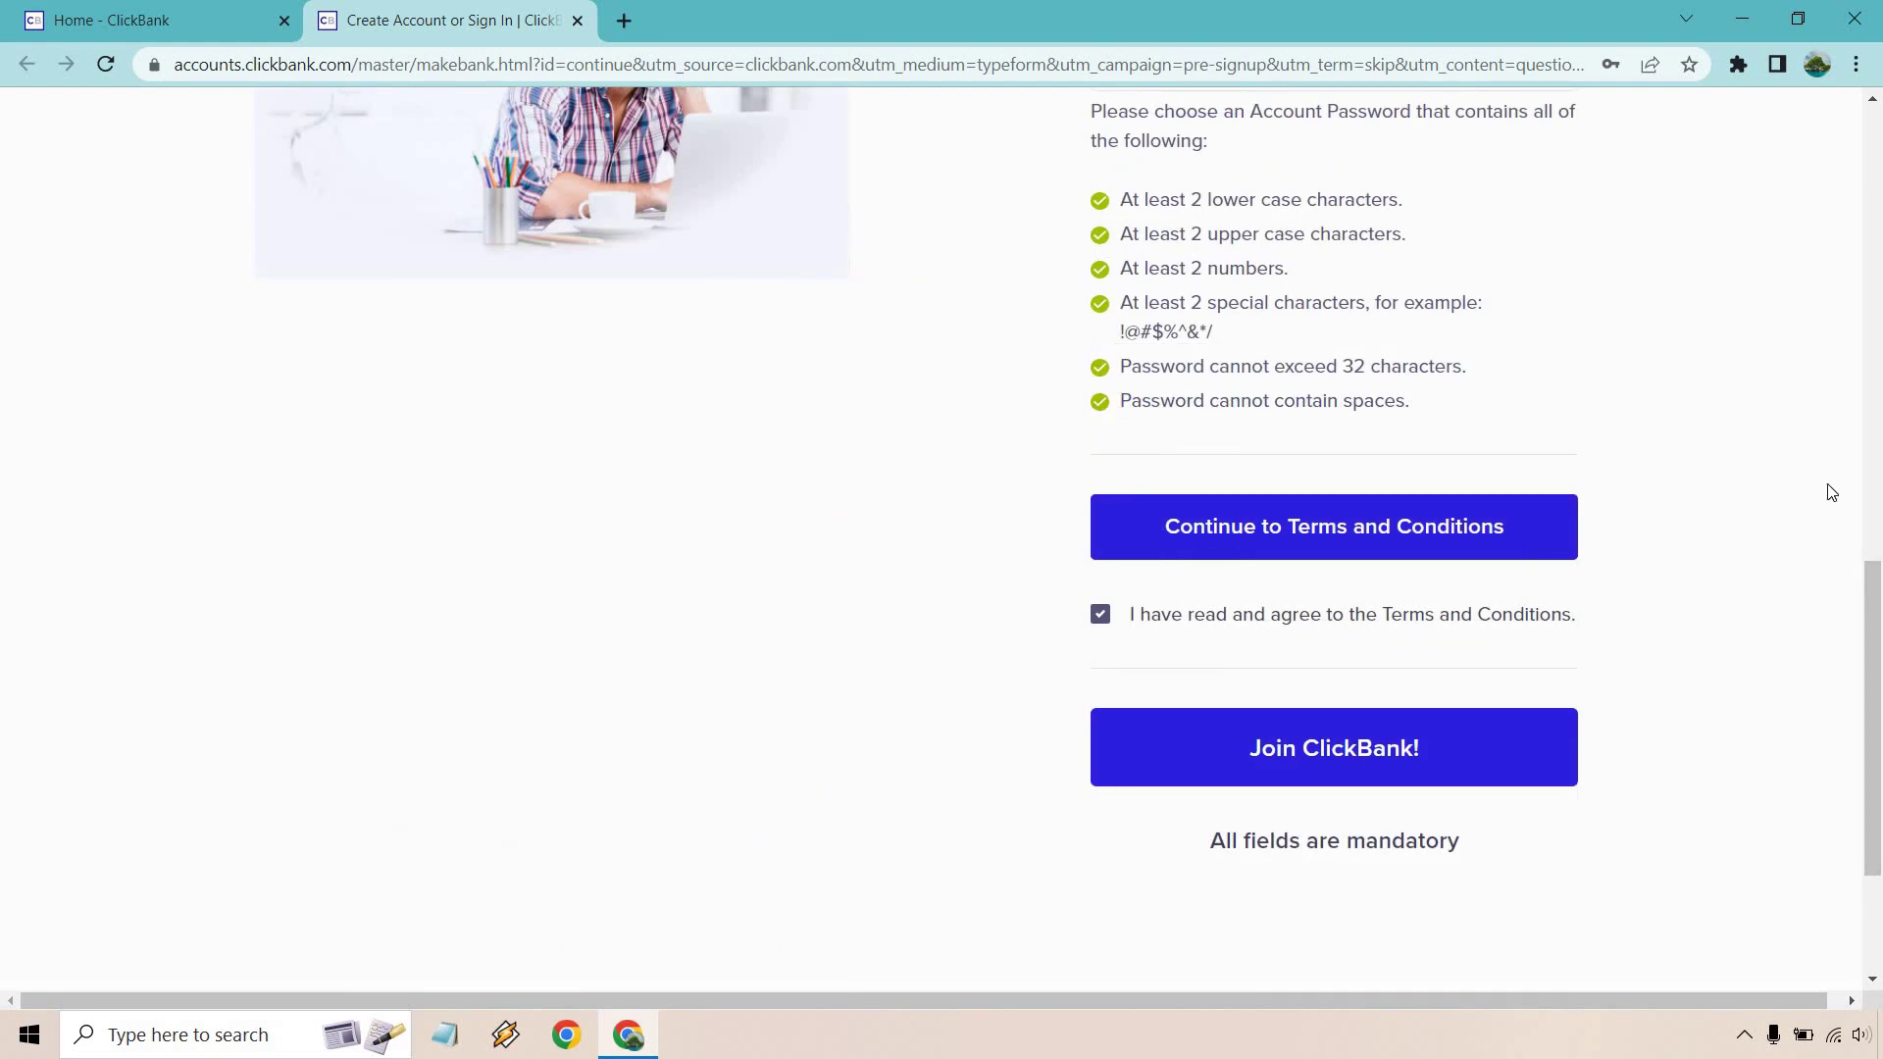
Submit the sign-up form with 'Join ClickBank!' and decline the Discord community invitation
left_click(1378, 763)
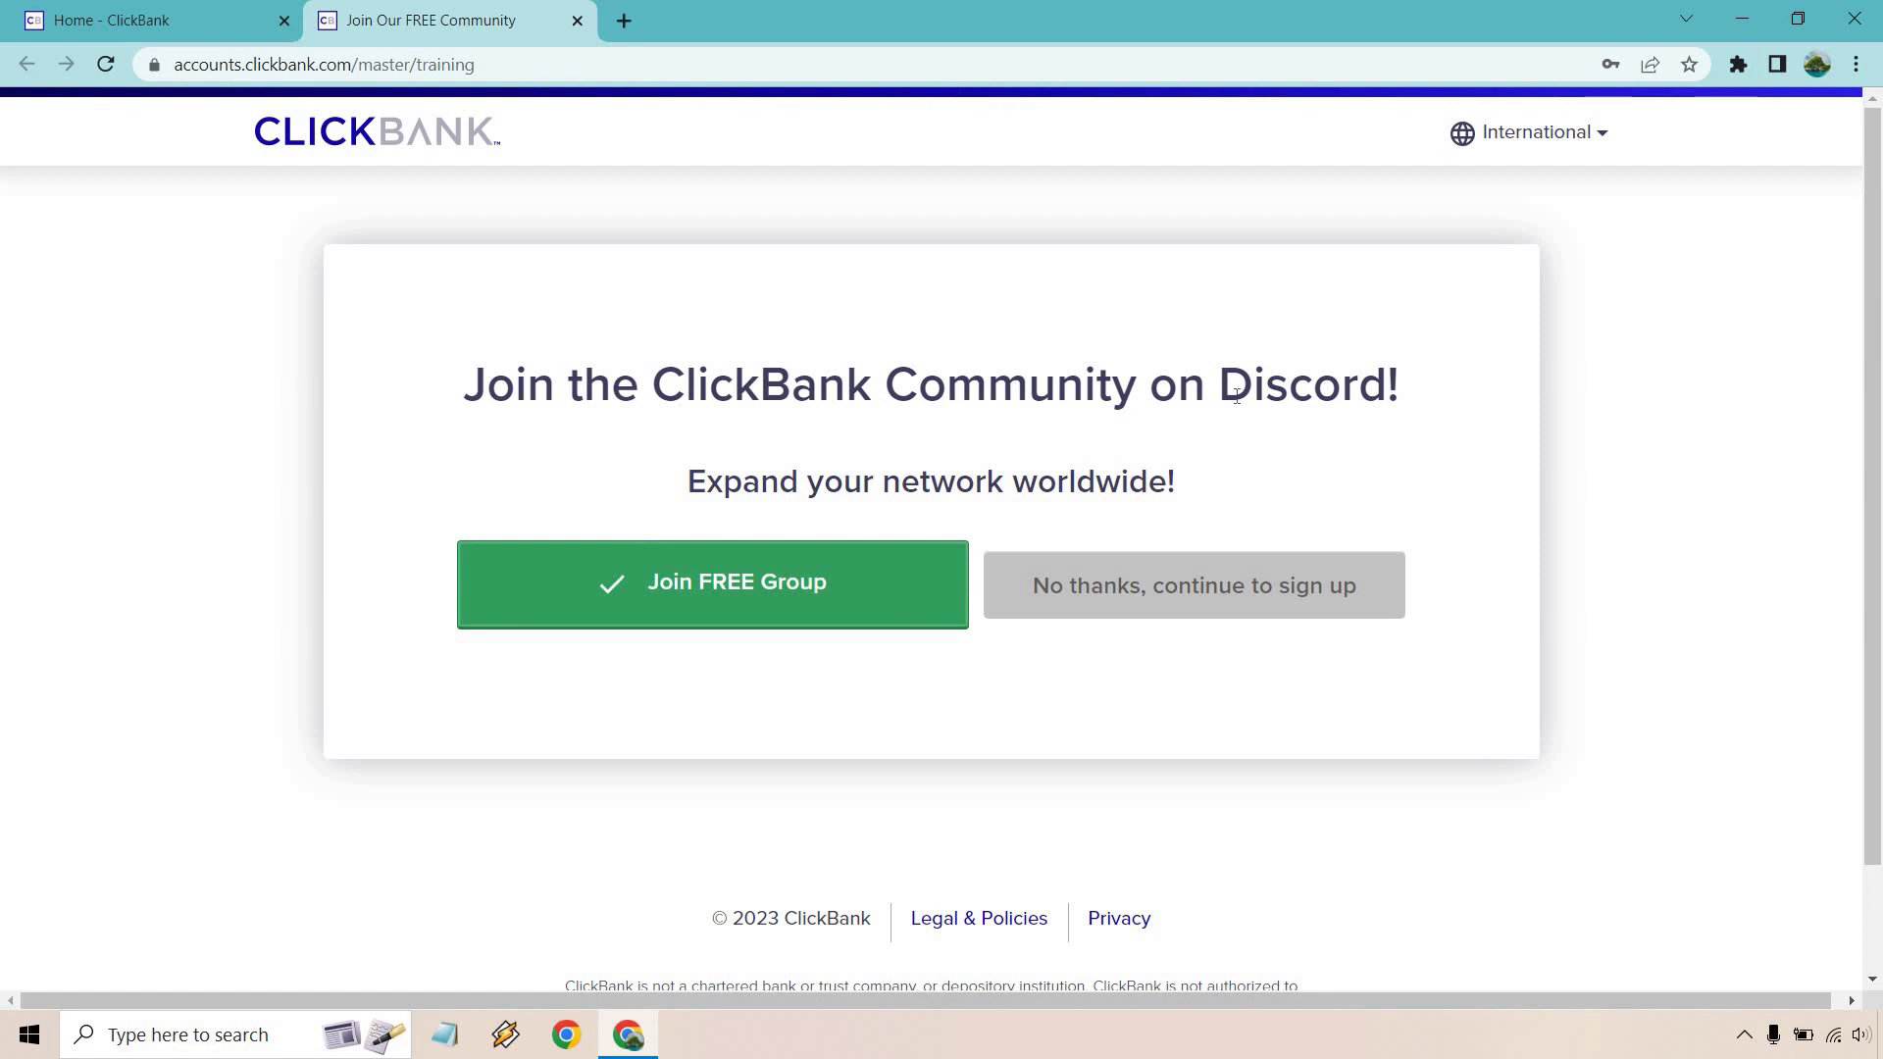
left_click(1239, 593)
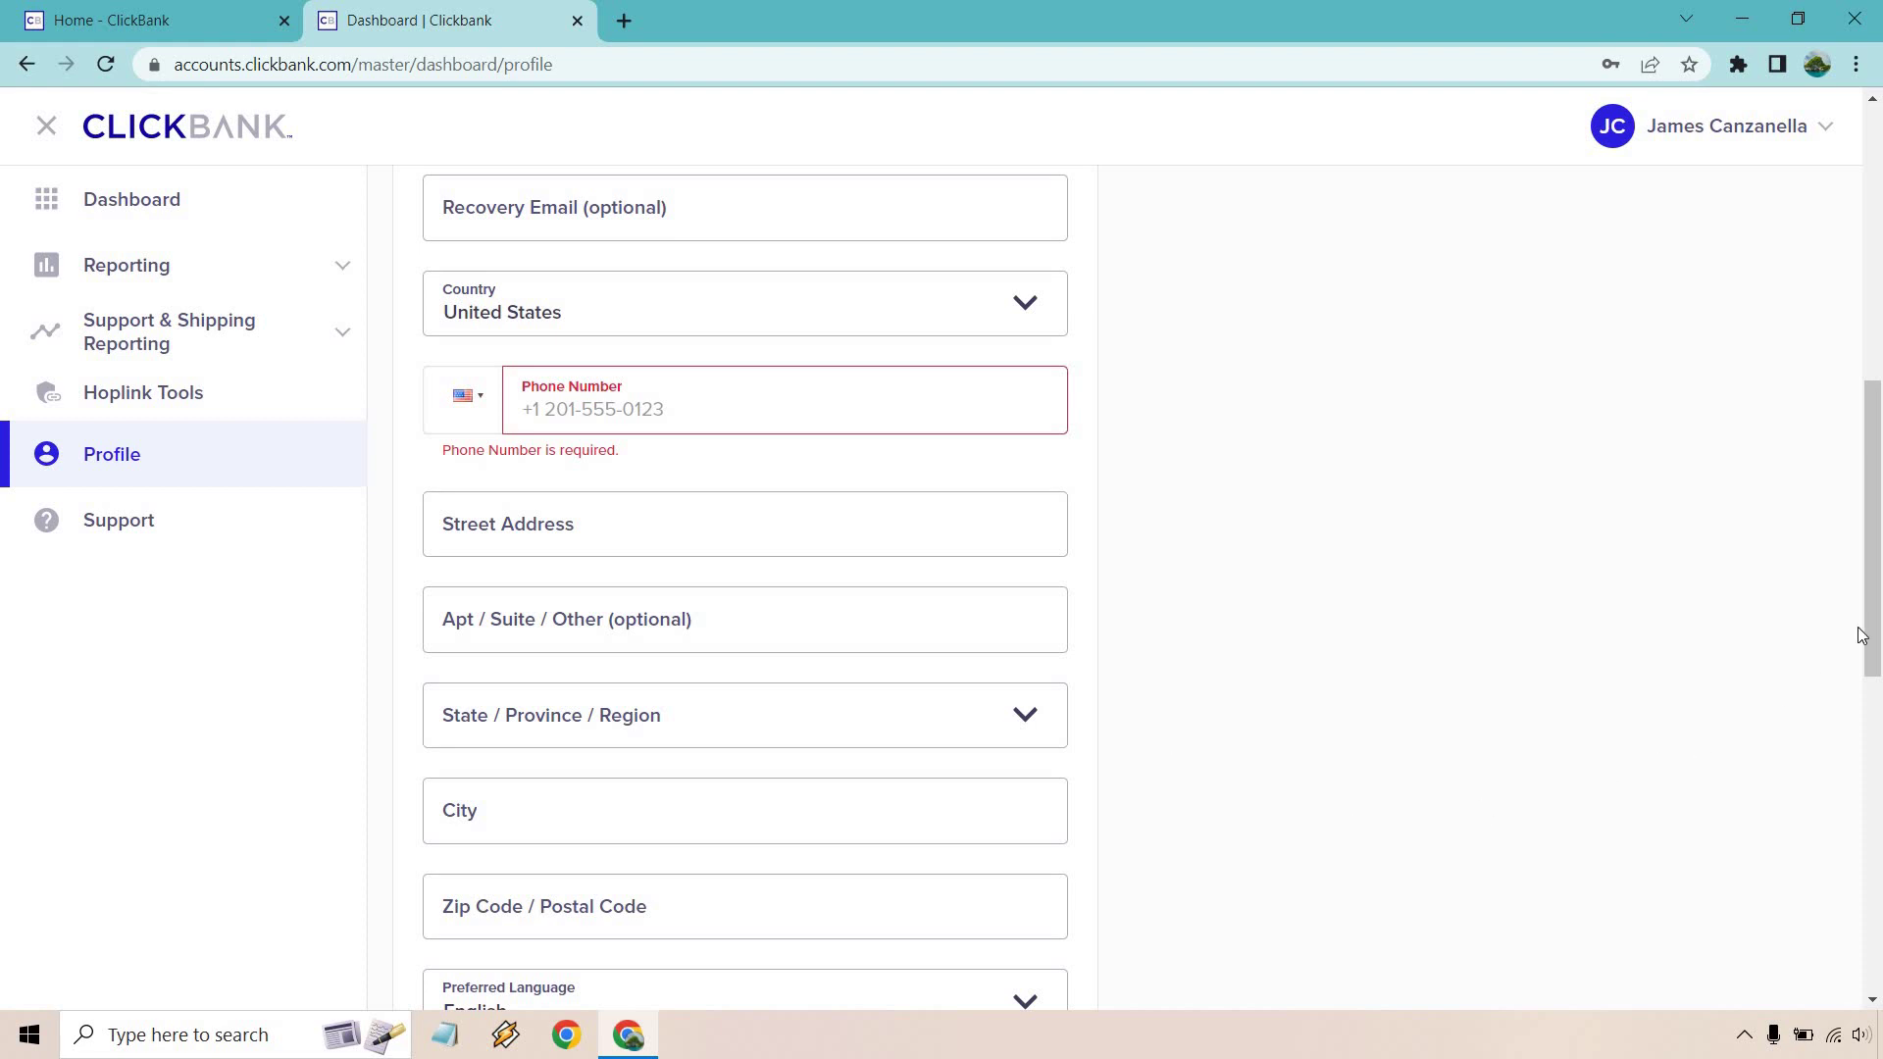
left_click_drag(1873, 632, 1872, 914)
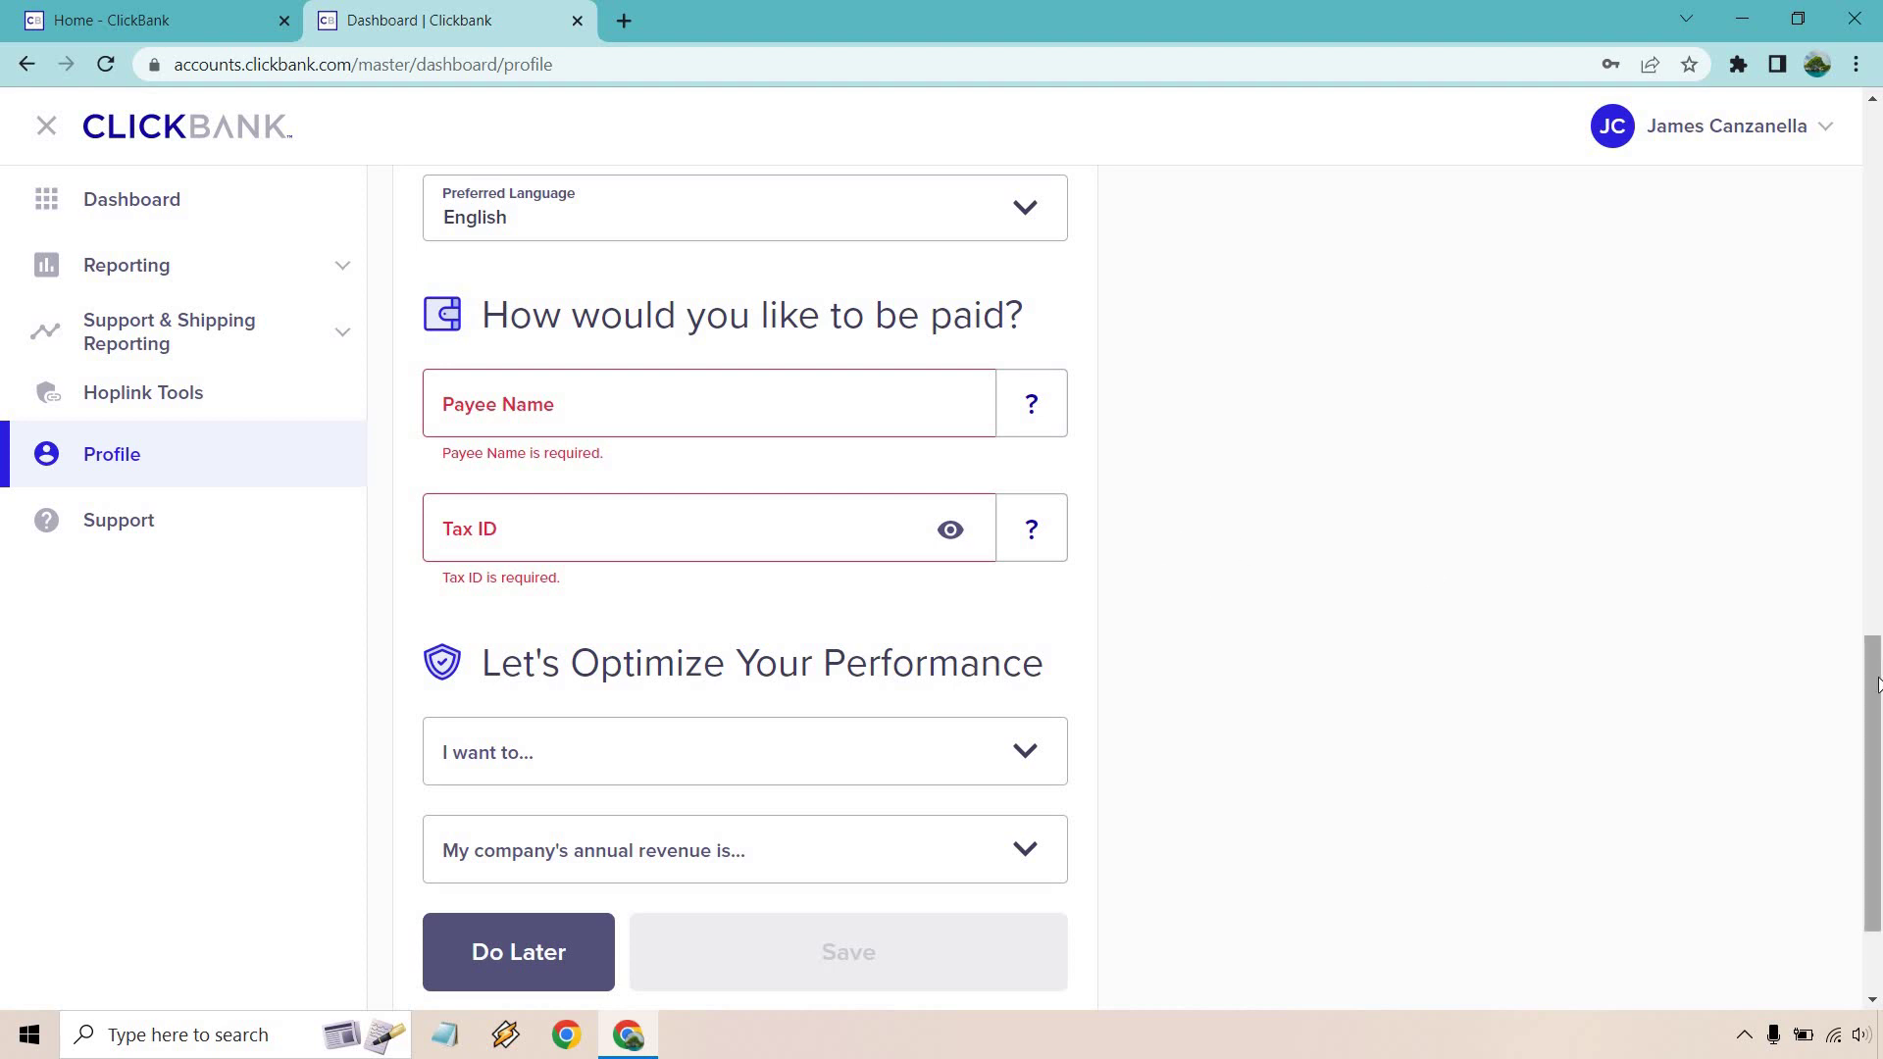
left_click_drag(1877, 663, 1877, 682)
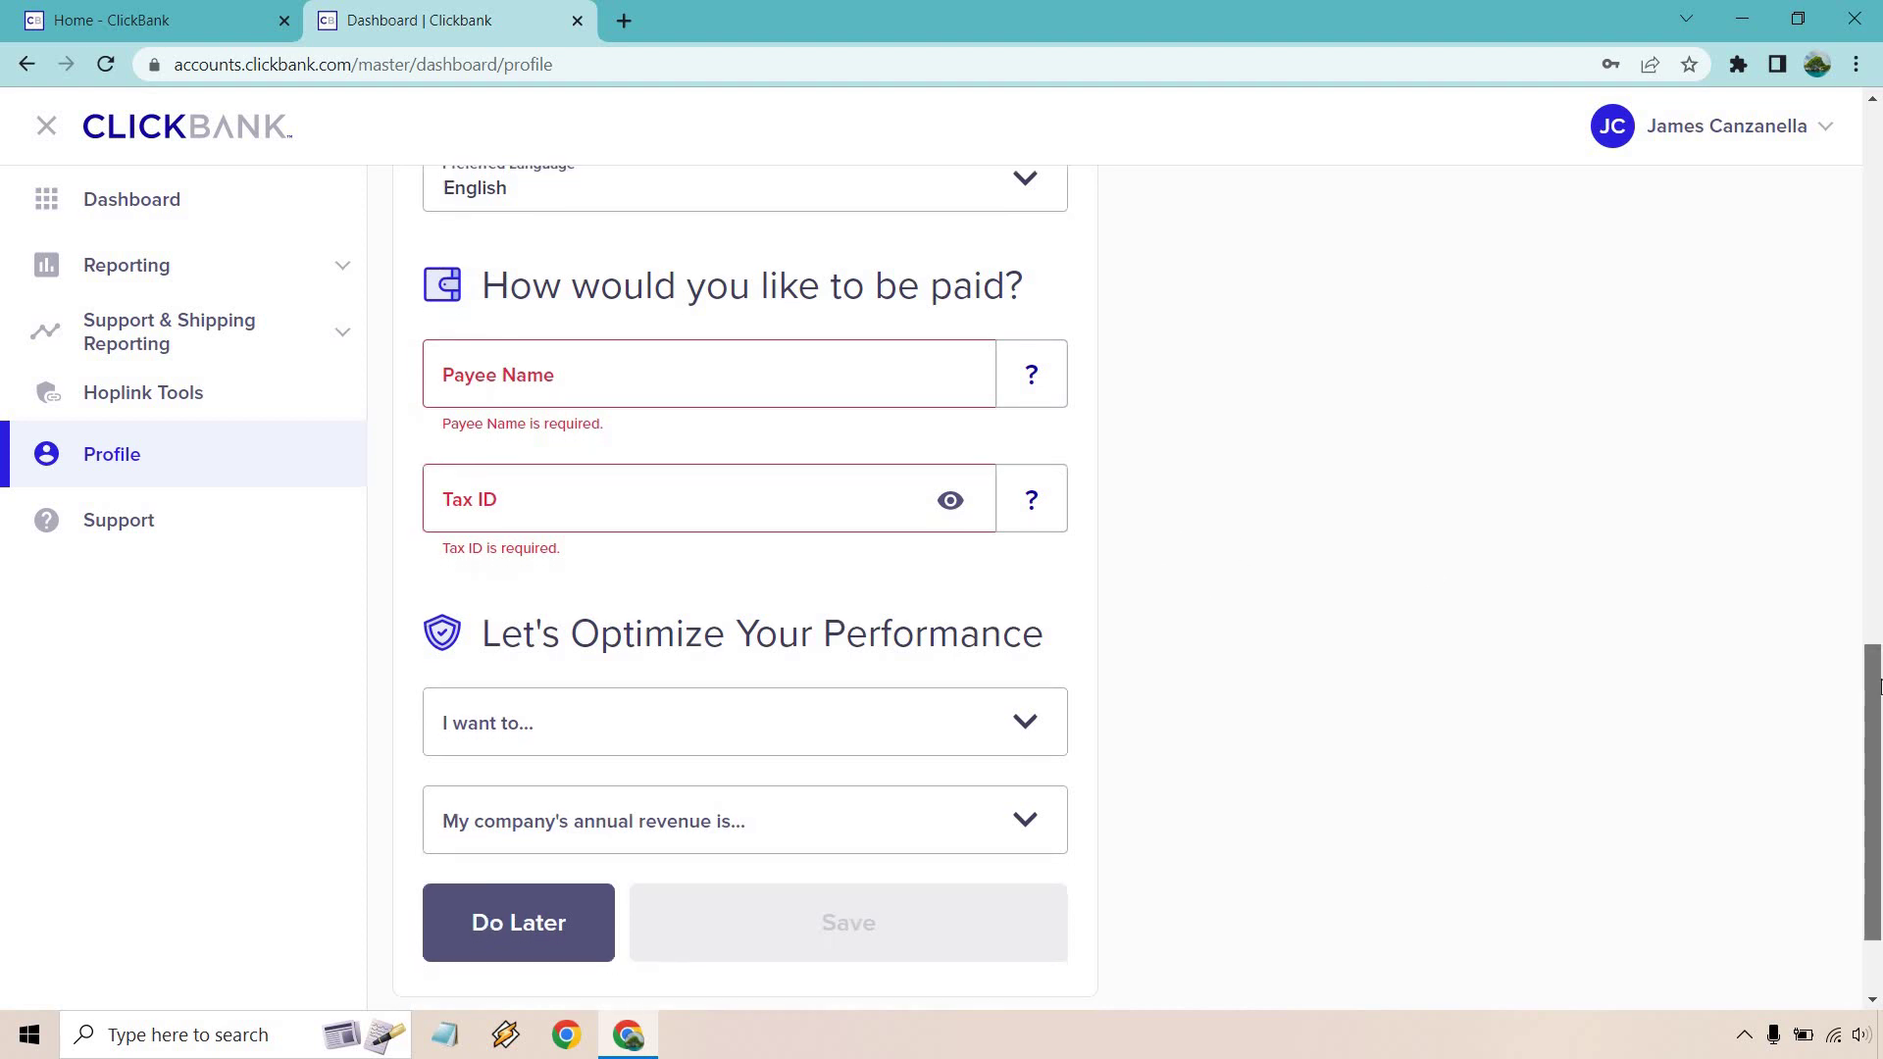
Answer the profile questions: 'Promote products as an affiliate' and annual revenue '$0 - $25K'
left_click(943, 728)
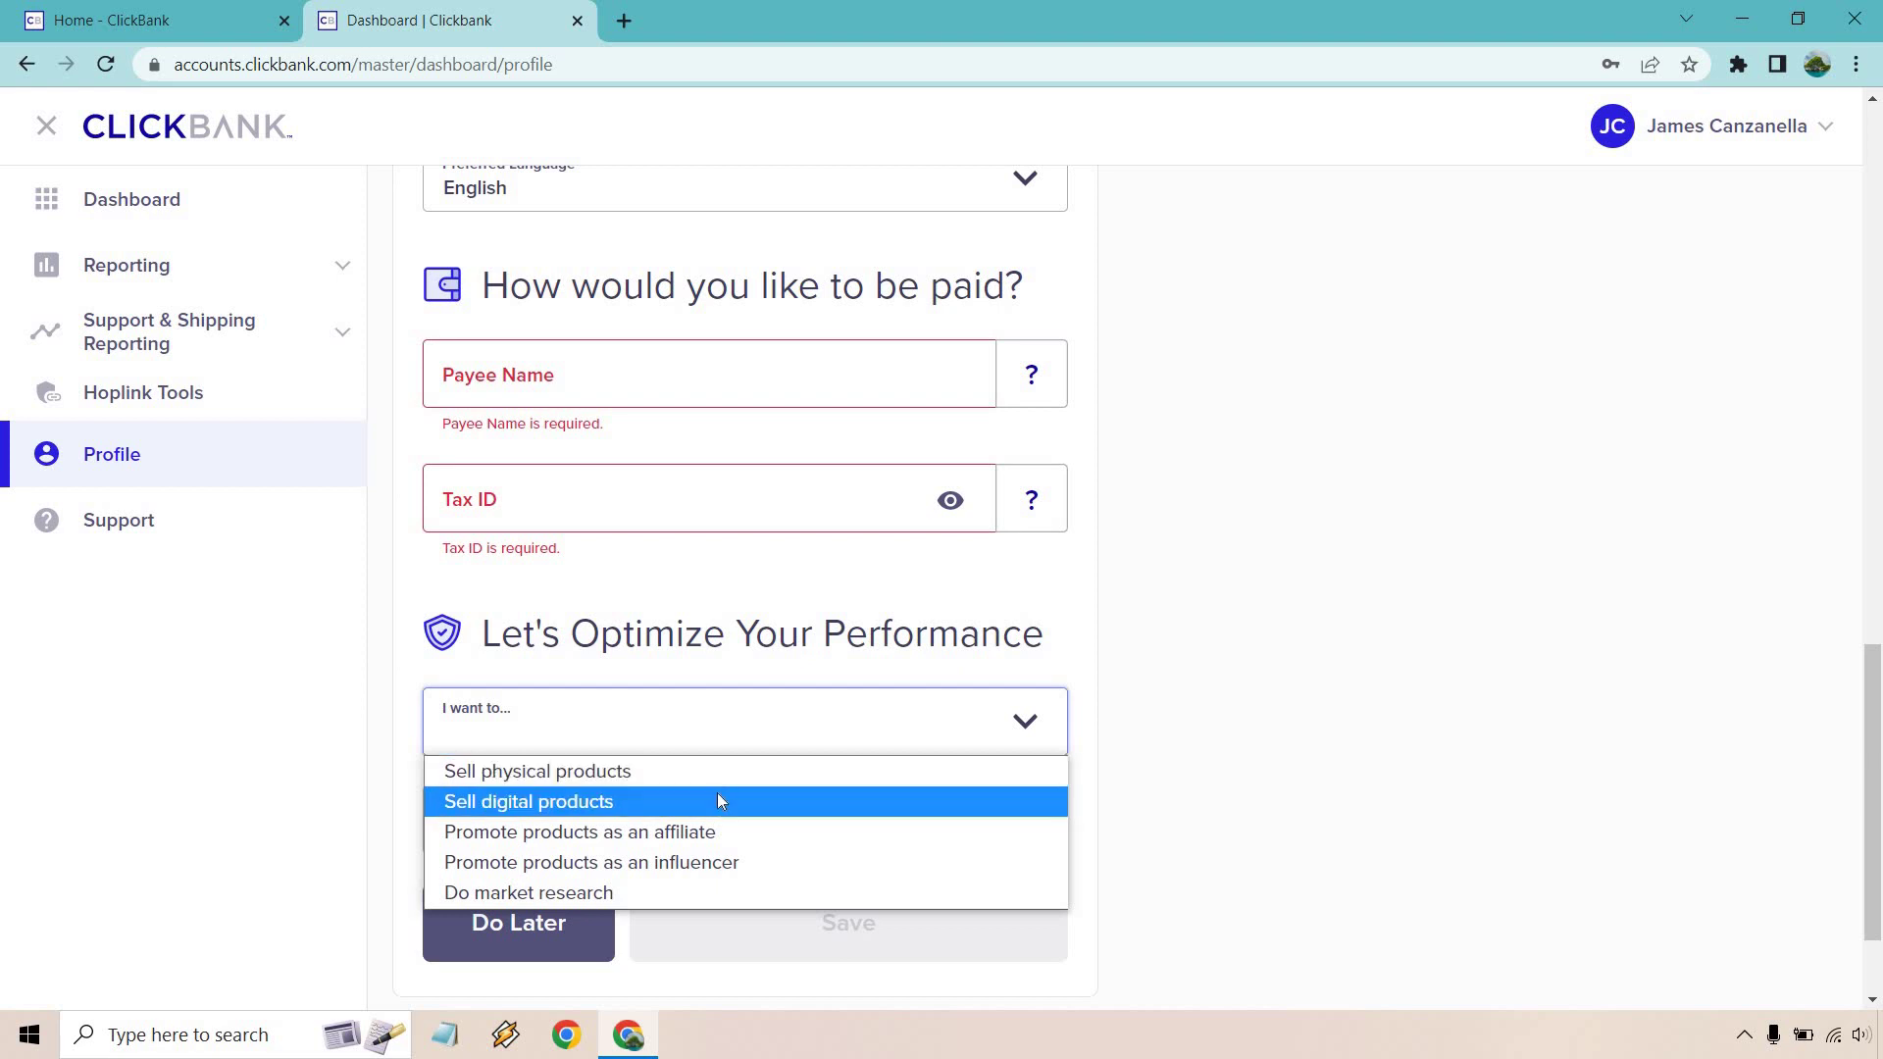
left_click(721, 830)
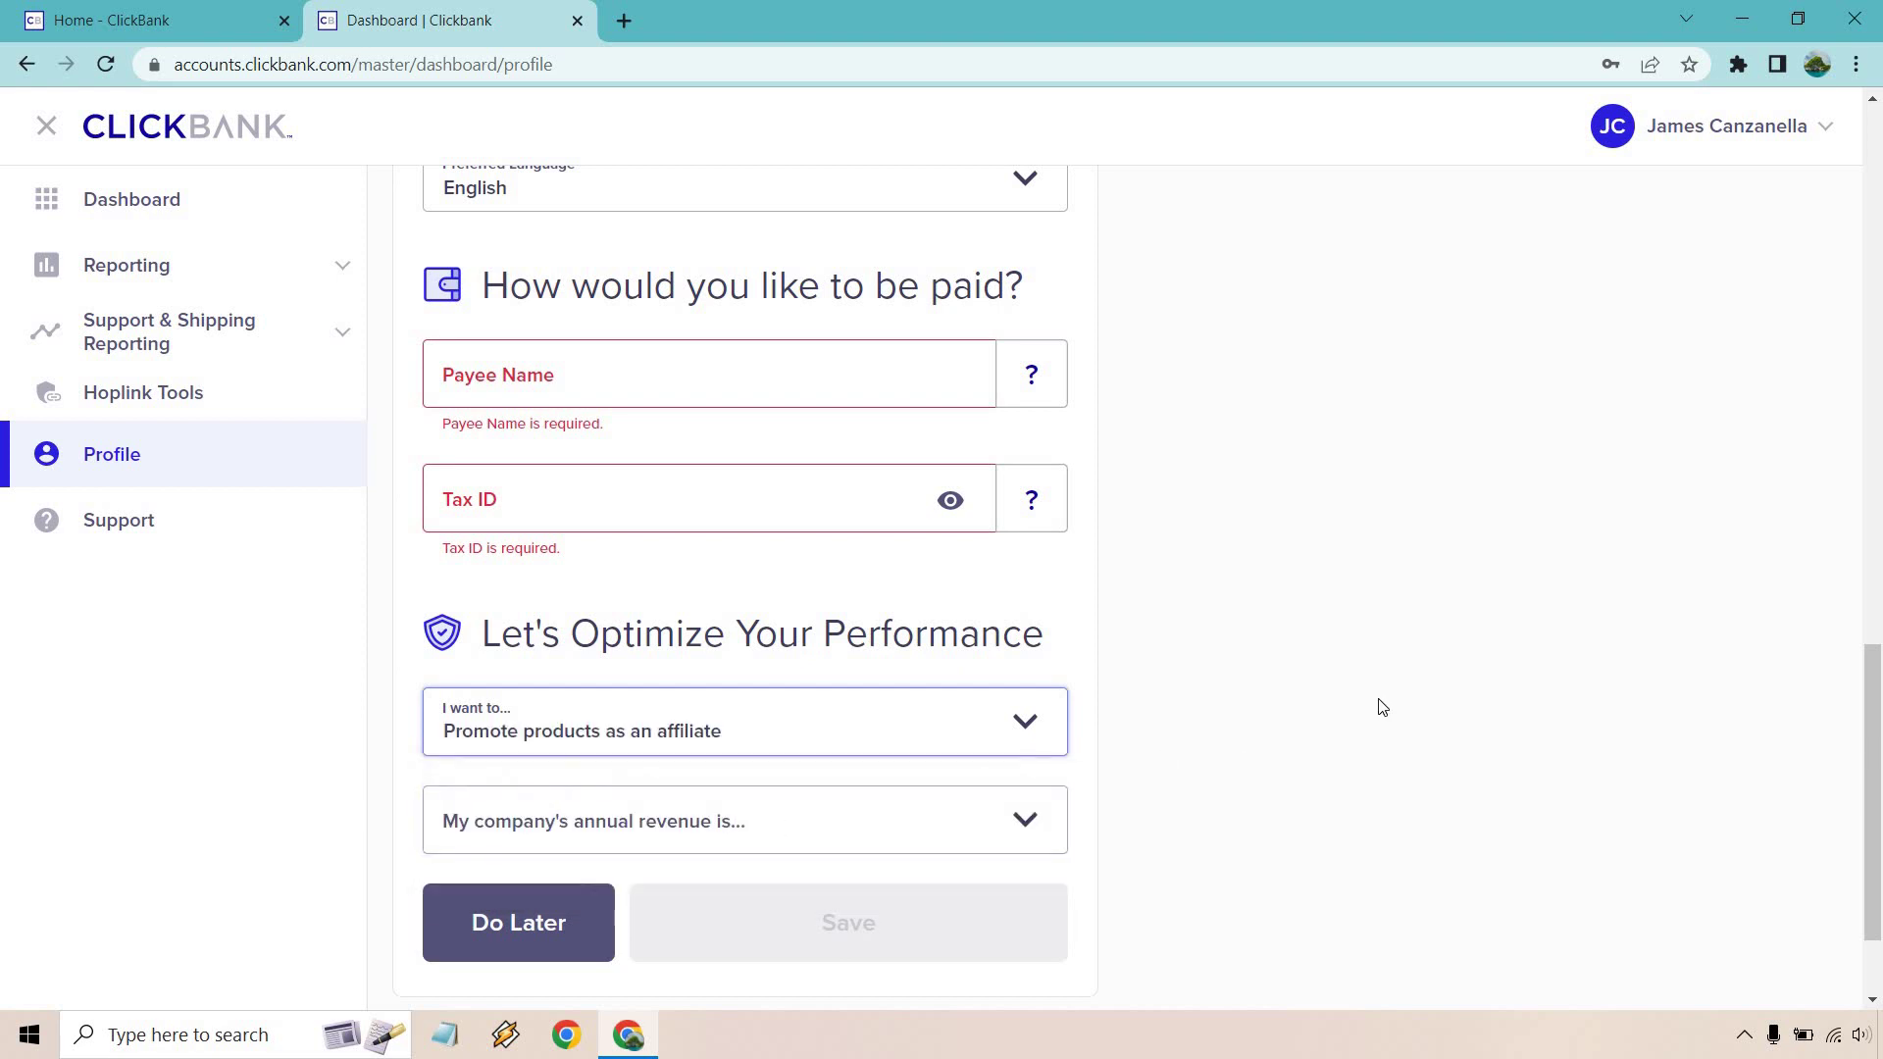
left_click(1025, 822)
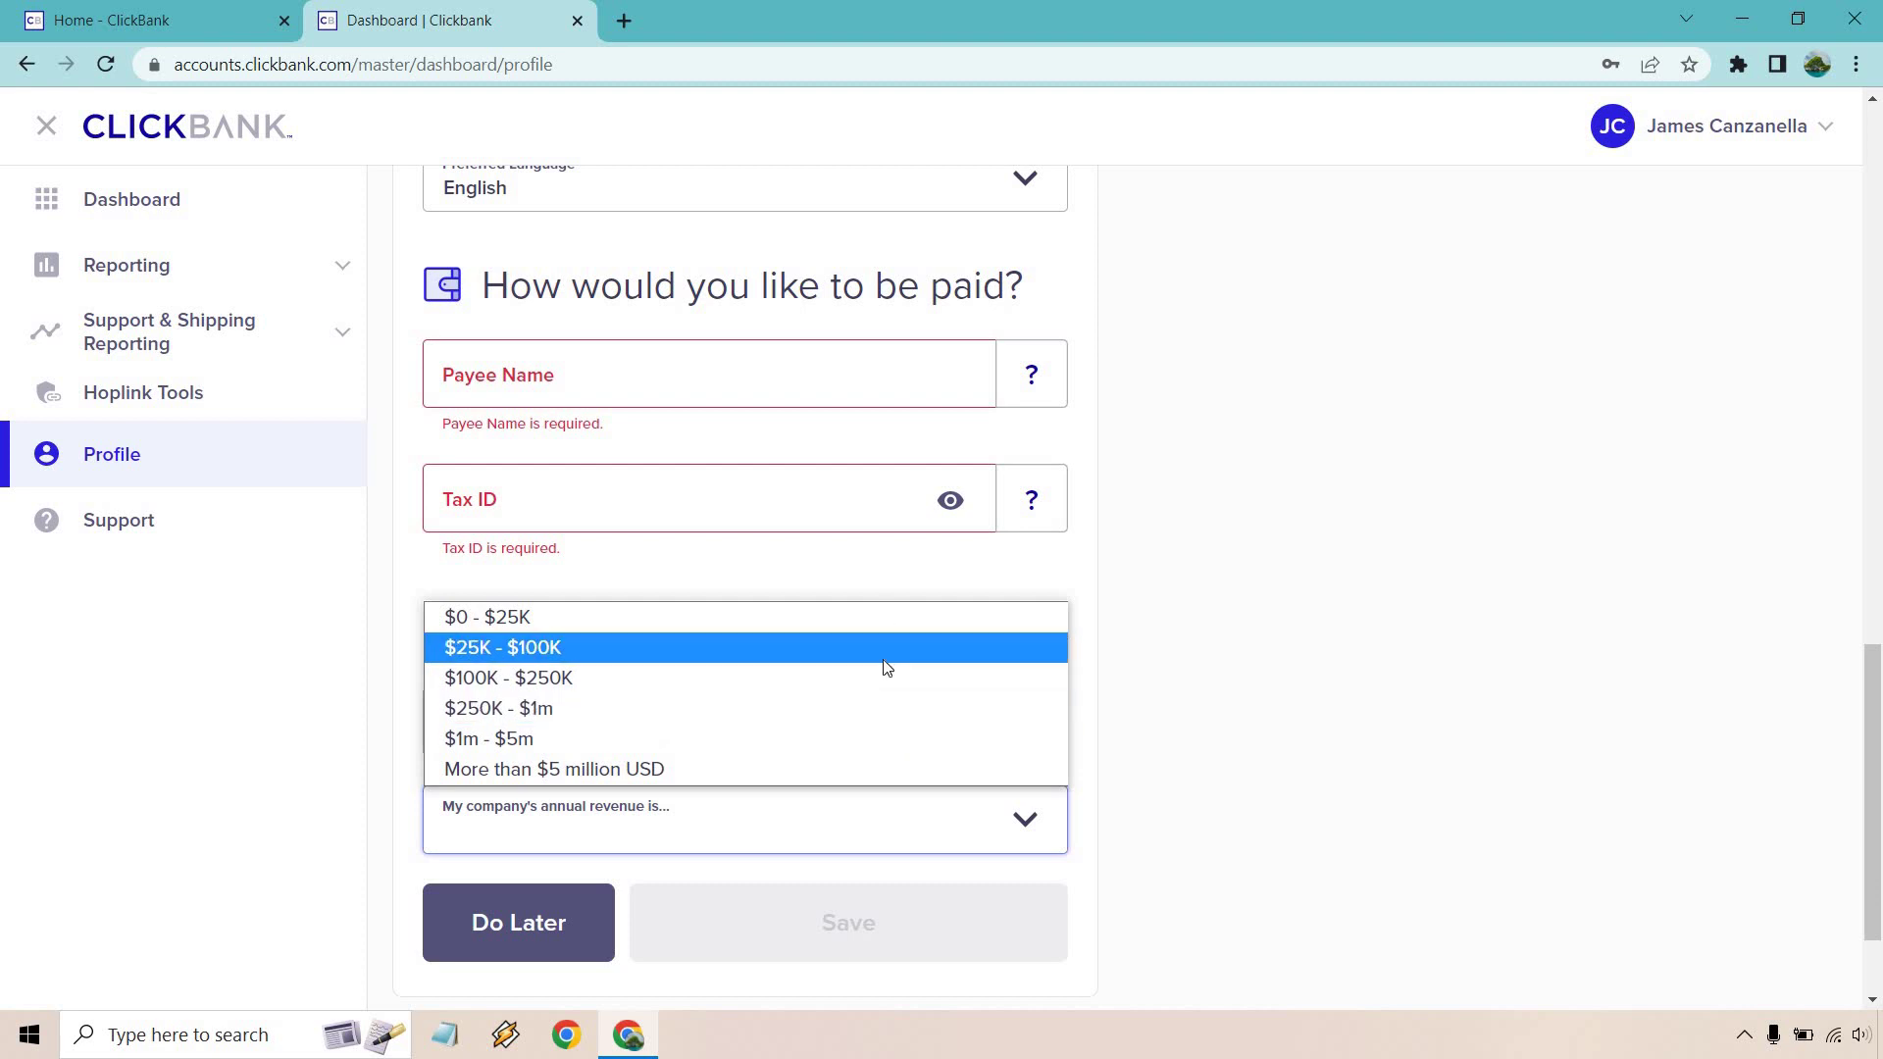
left_click(1324, 648)
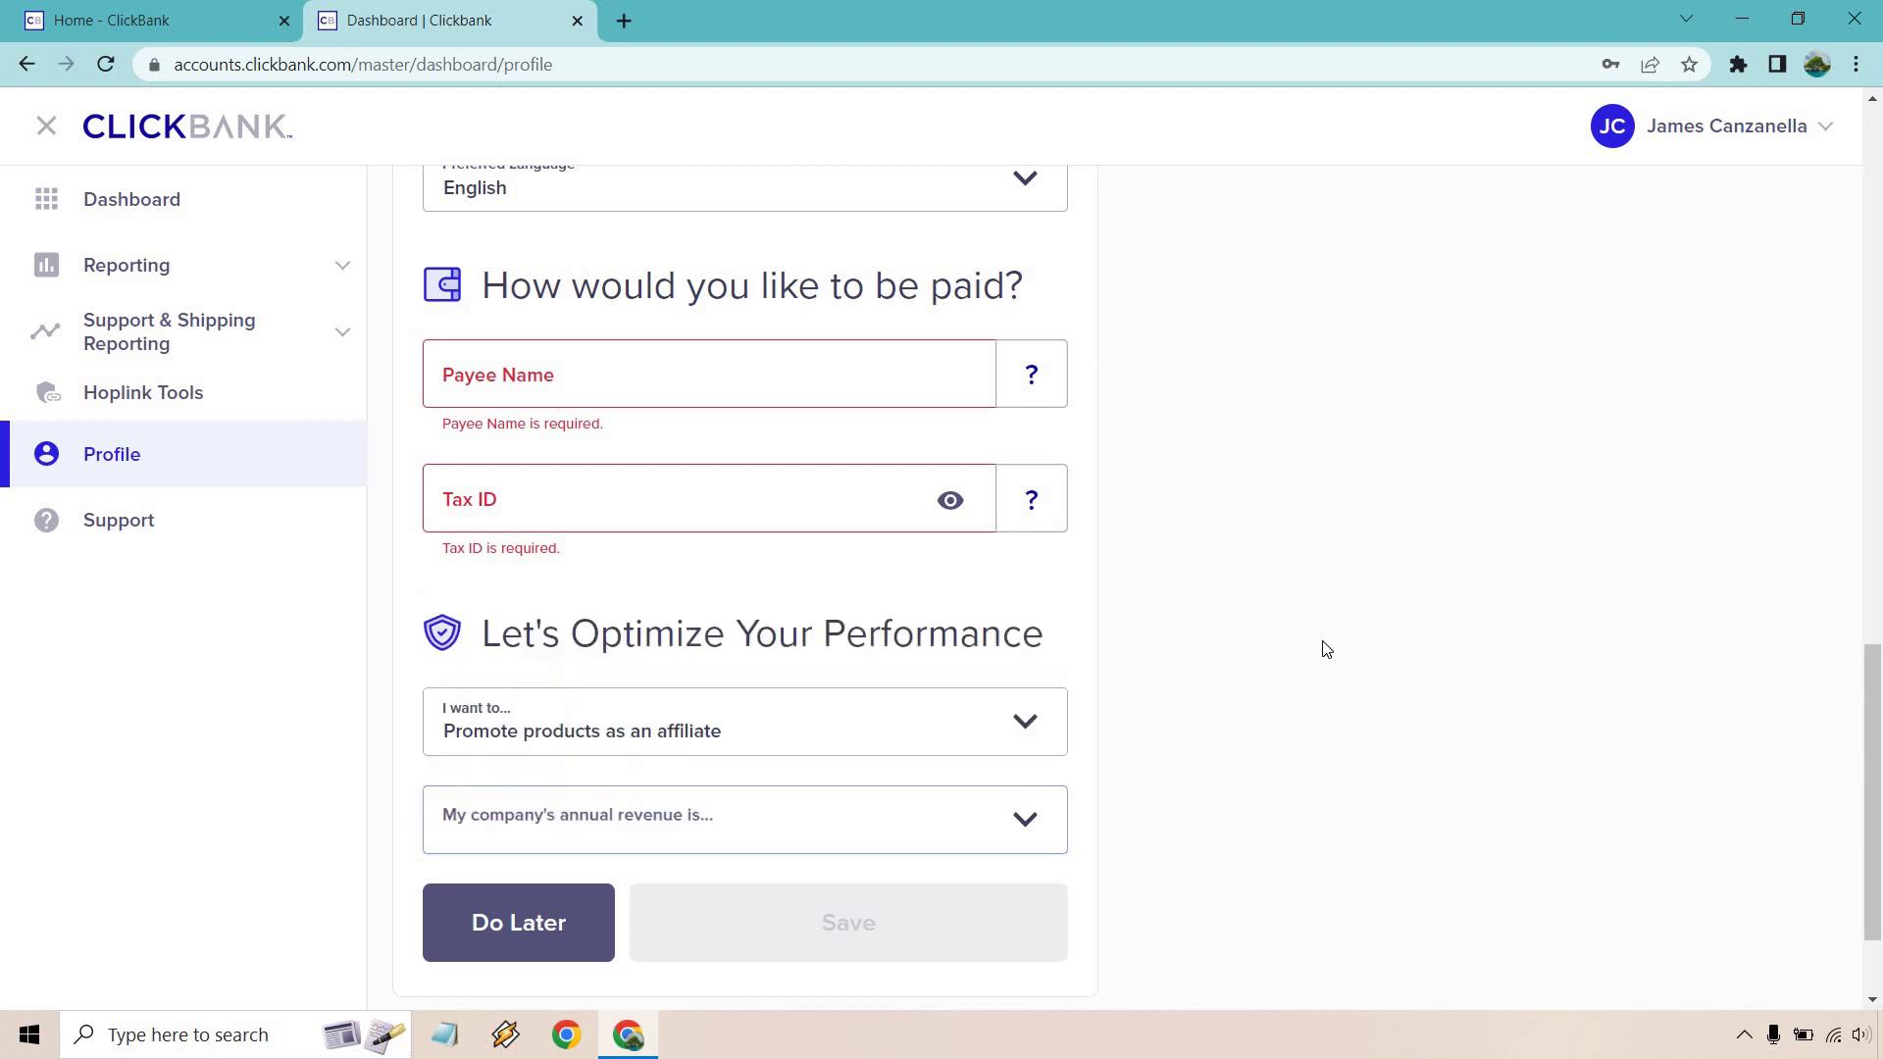
left_click(1026, 818)
left_click(815, 612)
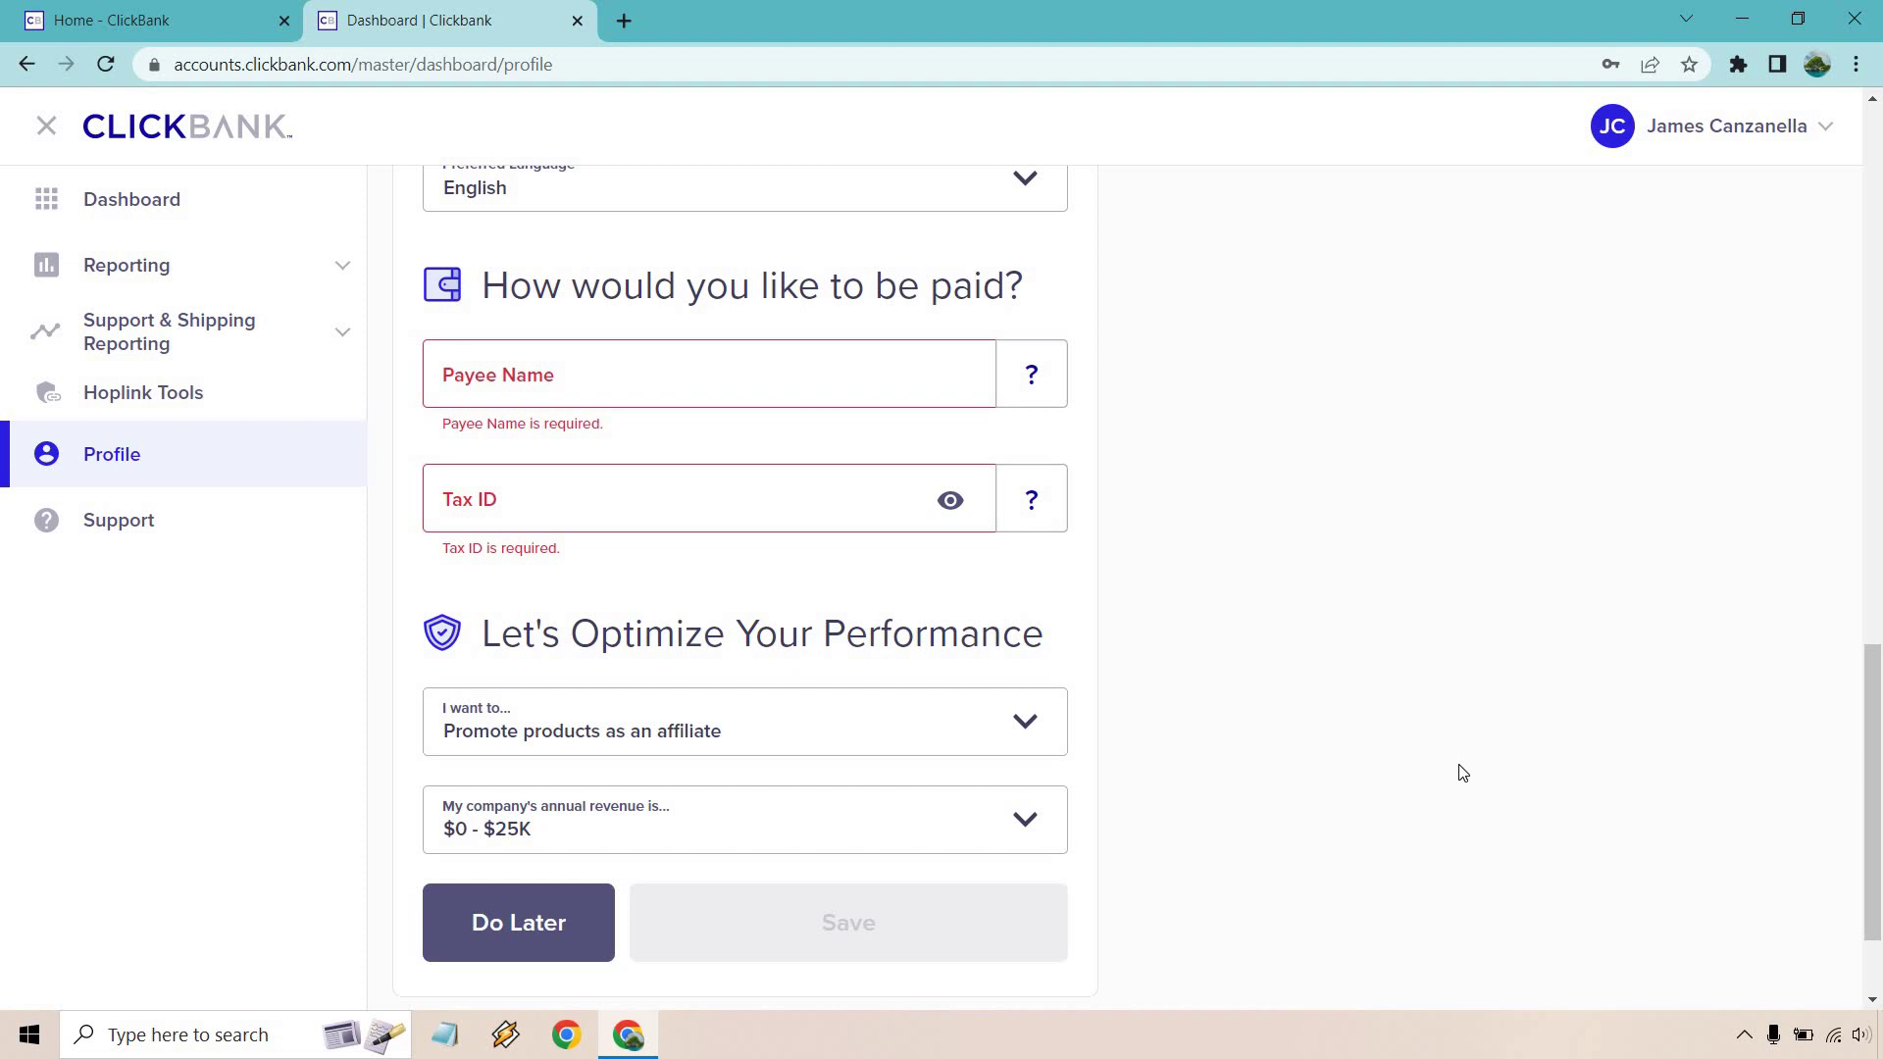
scroll(1377, 582, "down", 2)
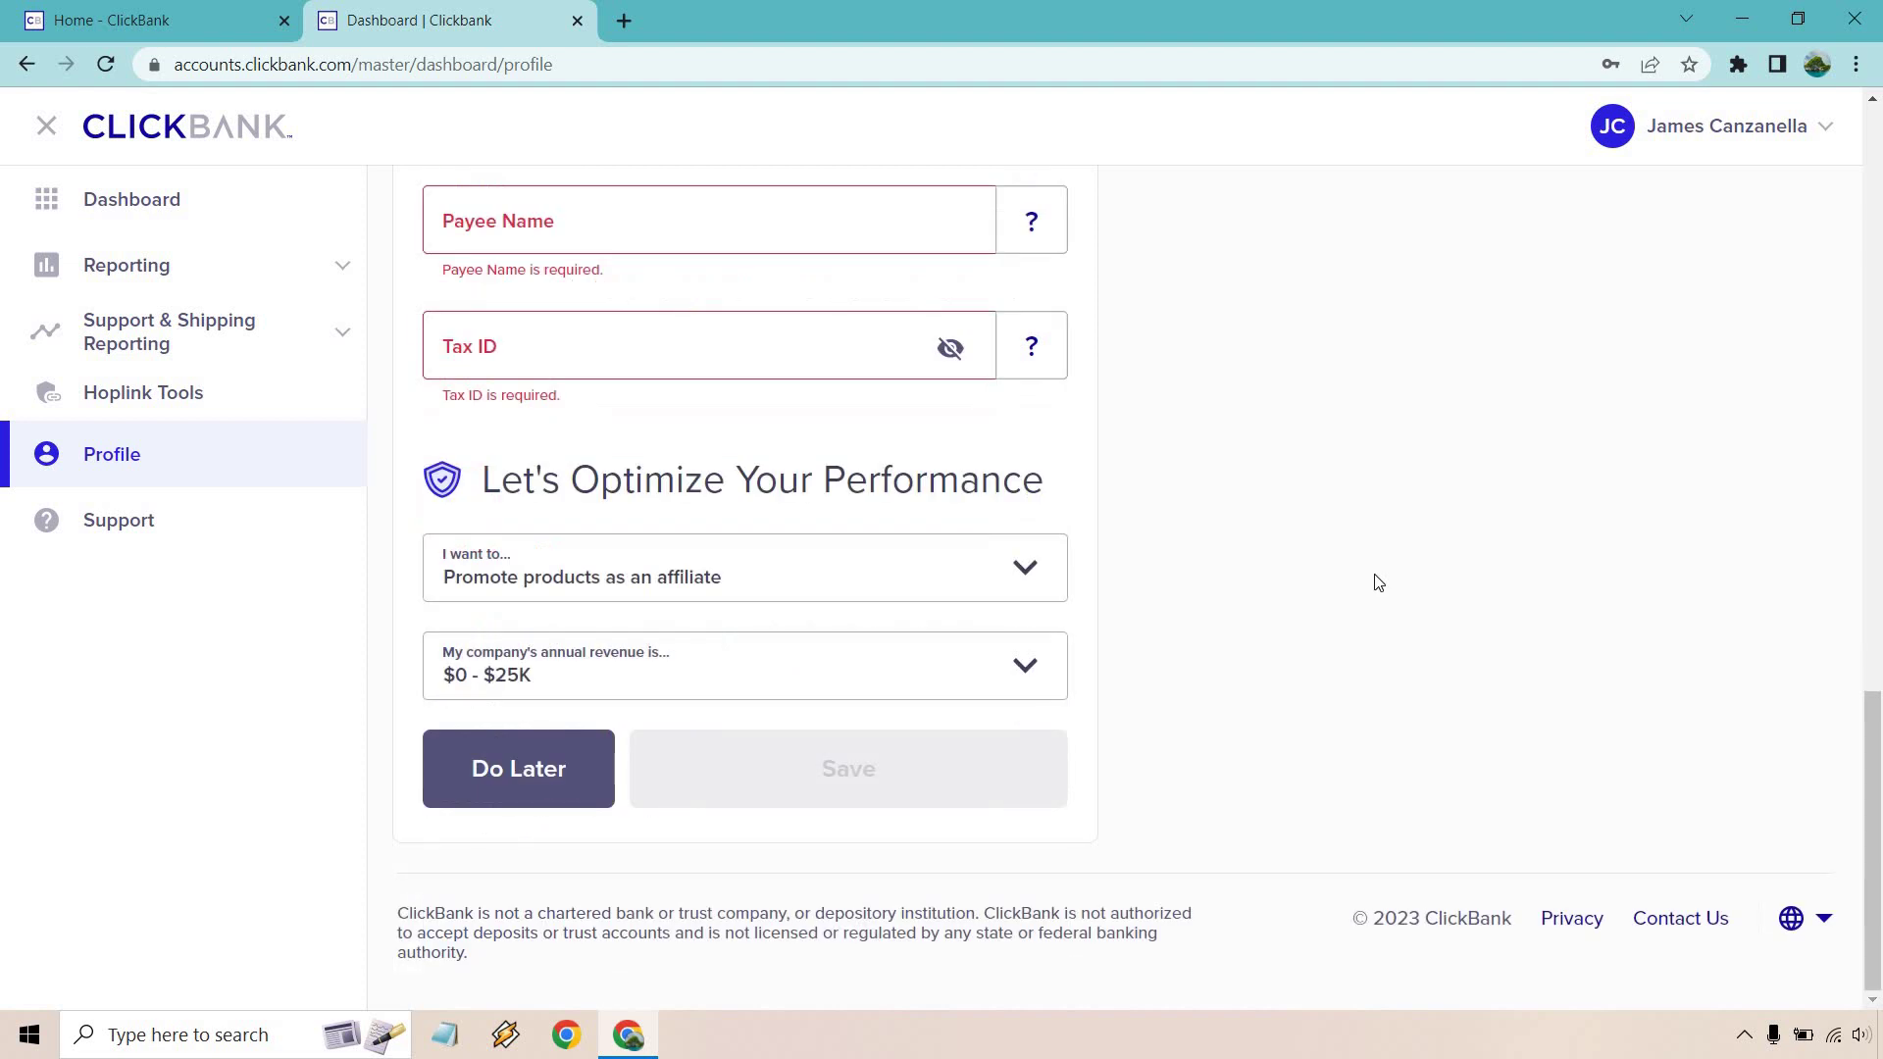